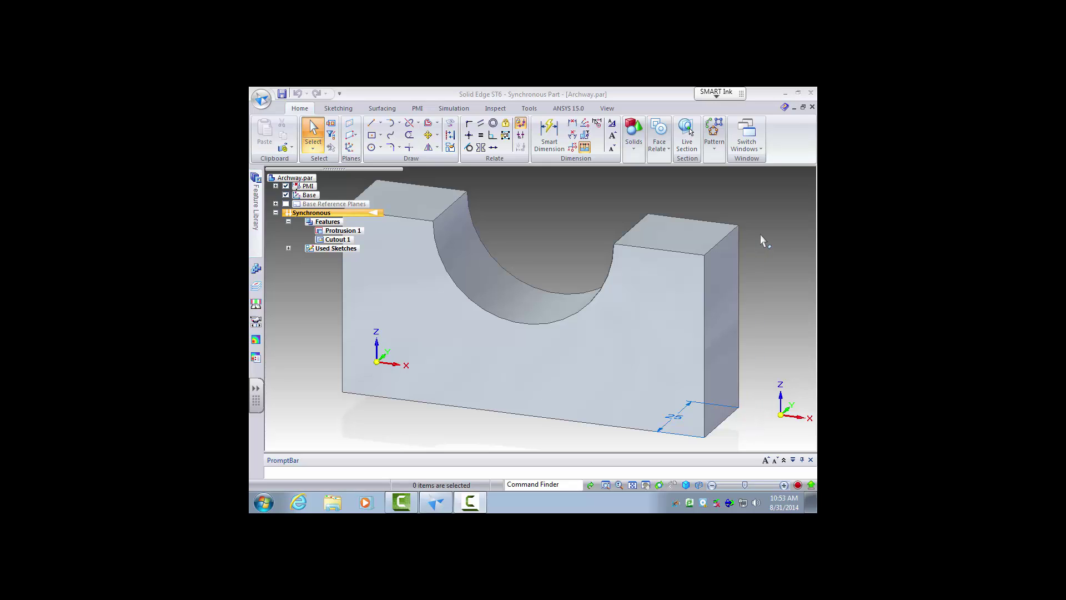
Minimize the finished Archway window and close Tire.par, bringing up its save-changes prompt
click(795, 107)
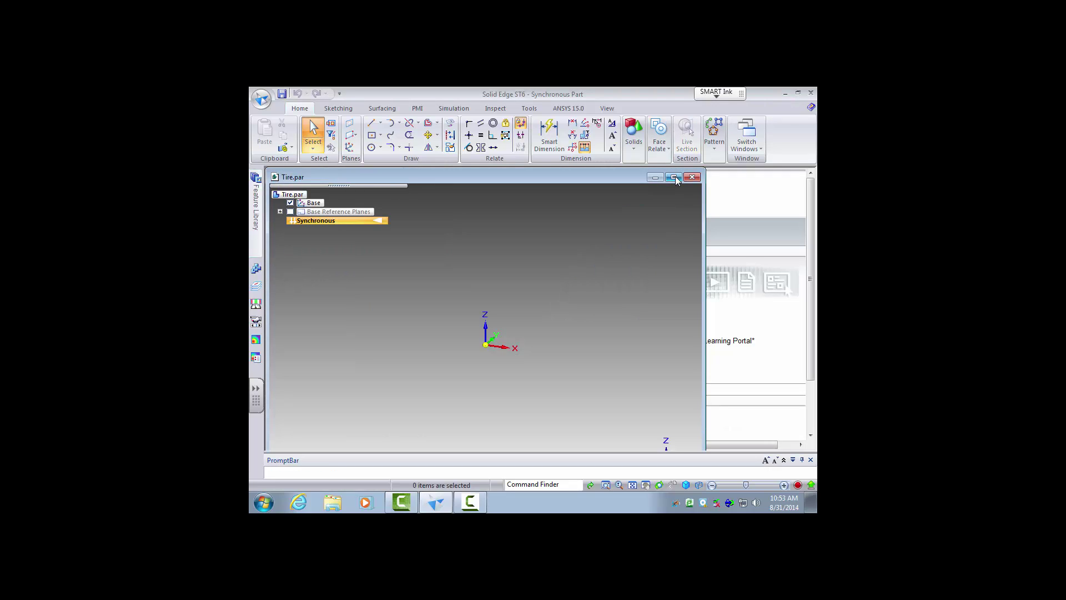
click(692, 176)
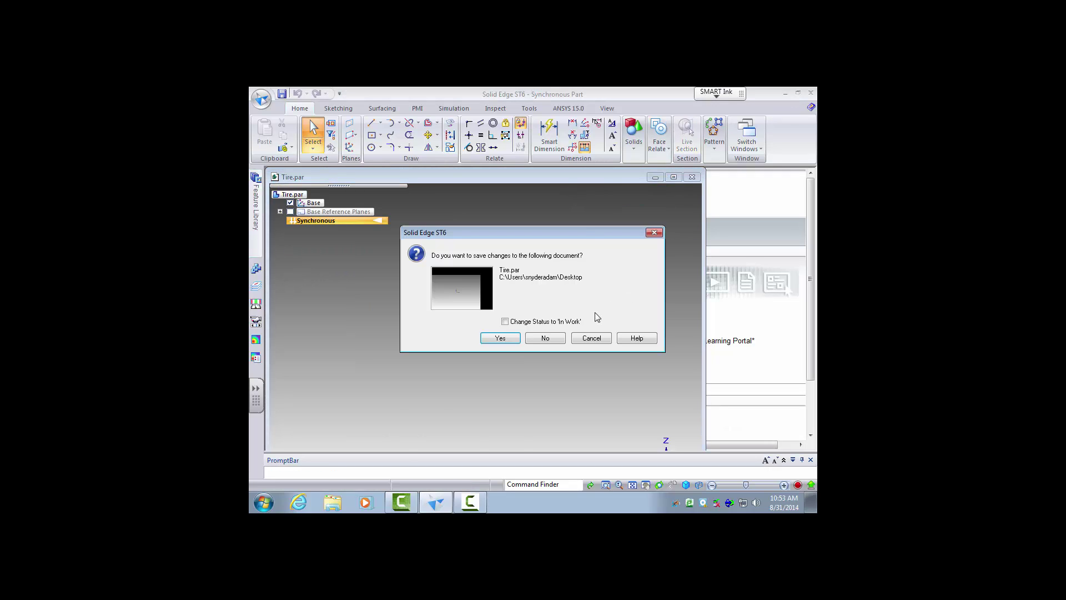
Discard Tire.par changes, create a new ISO part, and save it as Archway.par in Tuturial Fabricated Parts
click(557, 342)
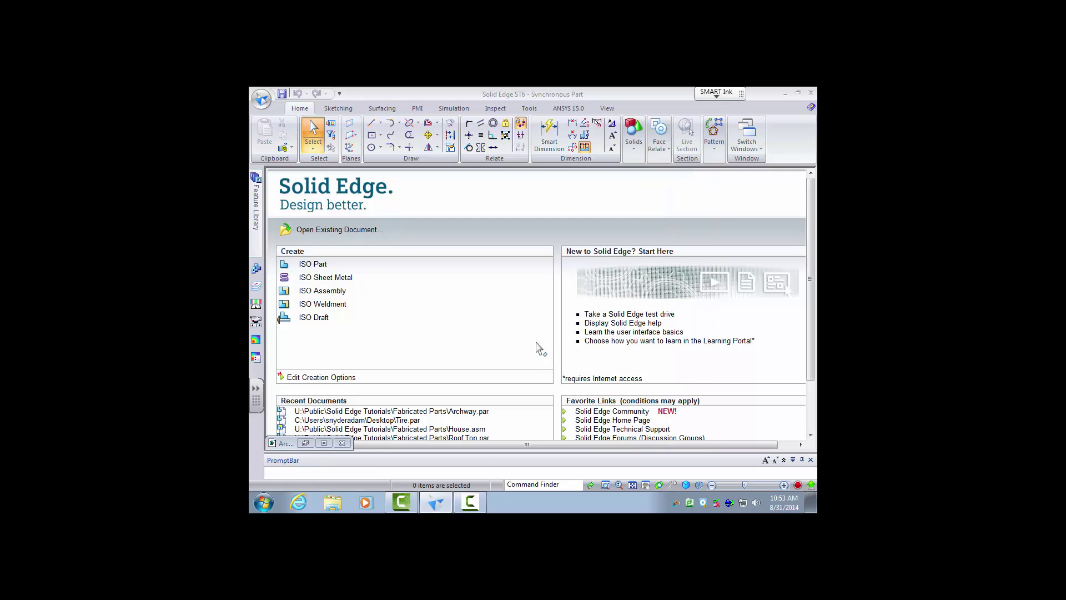
click(312, 265)
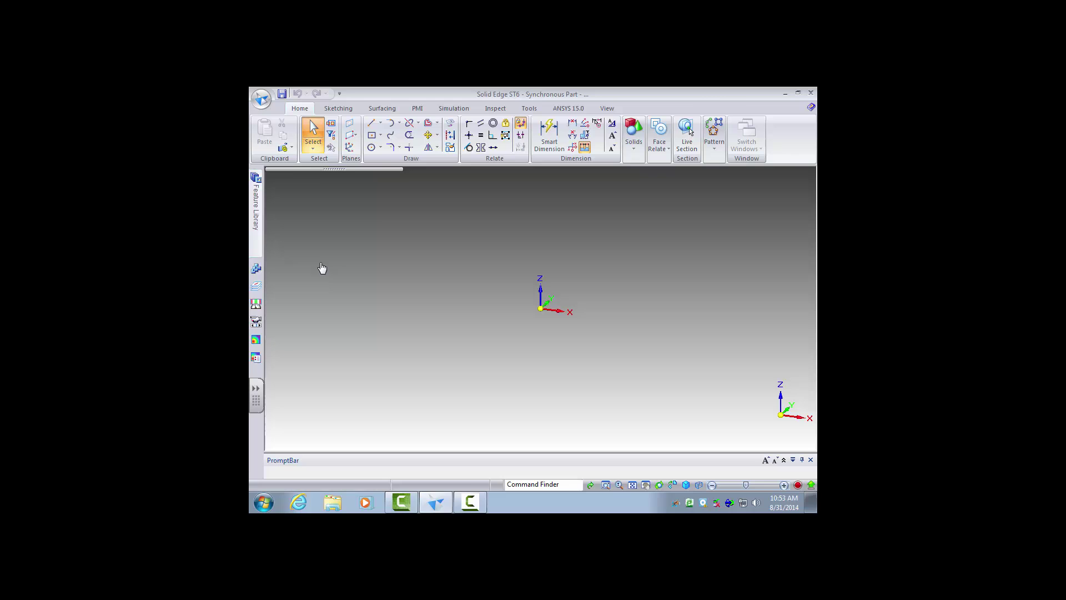
click(258, 102)
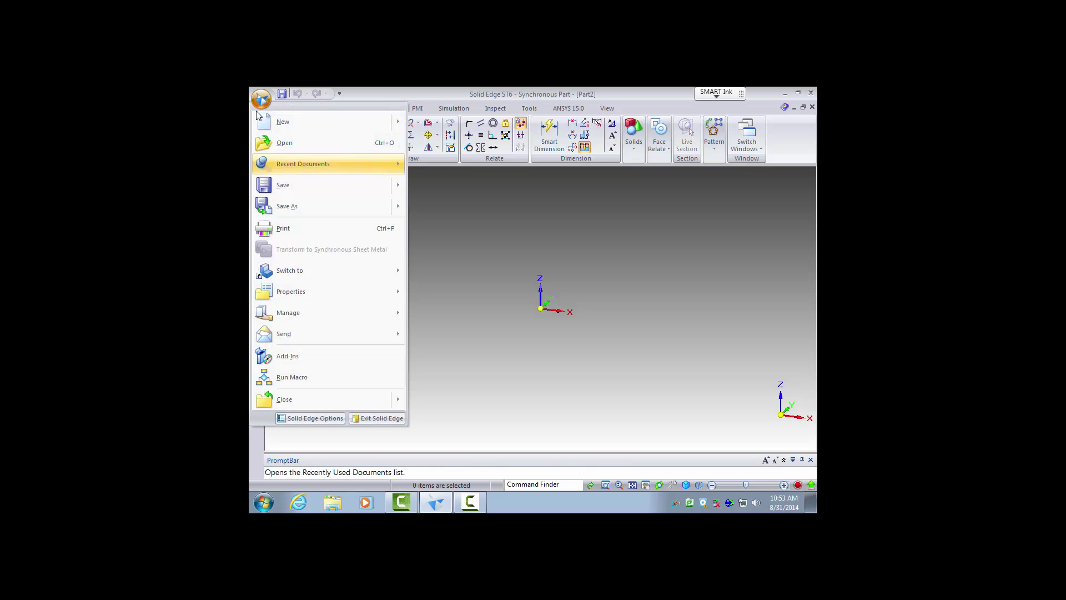
click(288, 211)
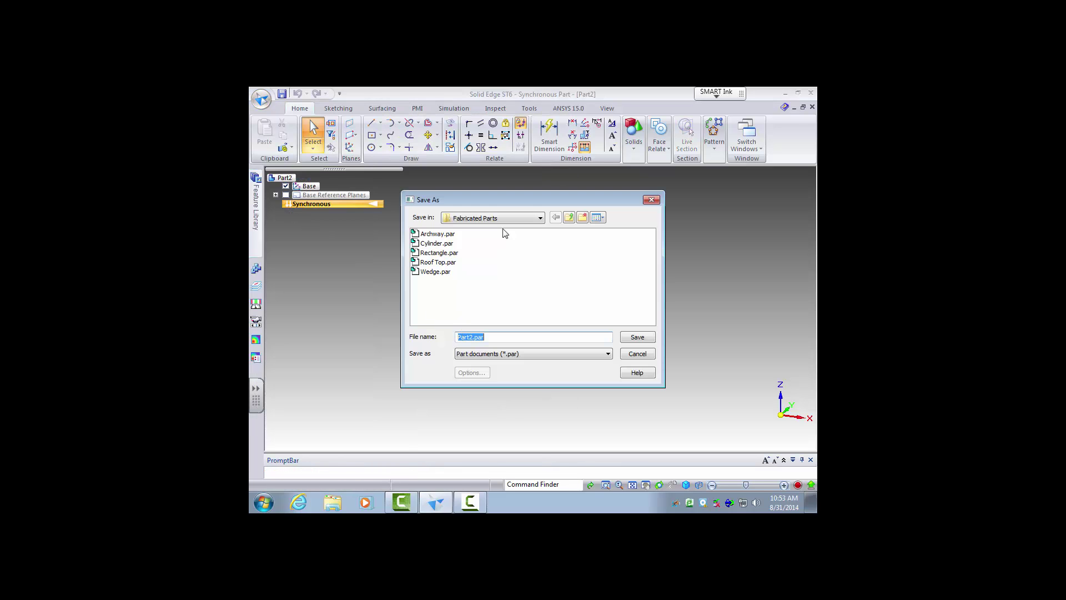
click(568, 217)
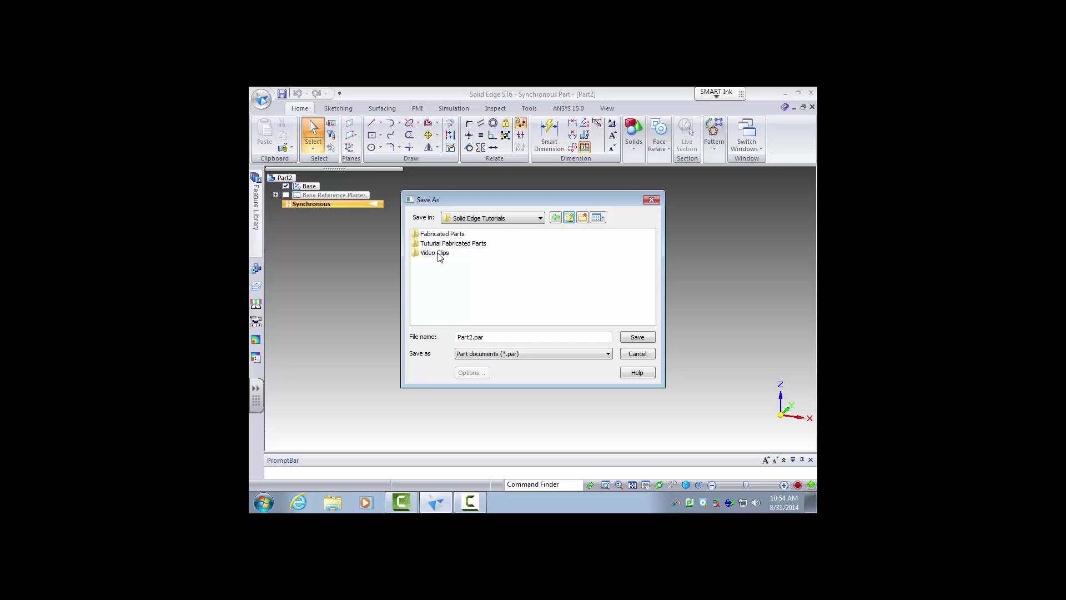
double_click(451, 244)
click(474, 341)
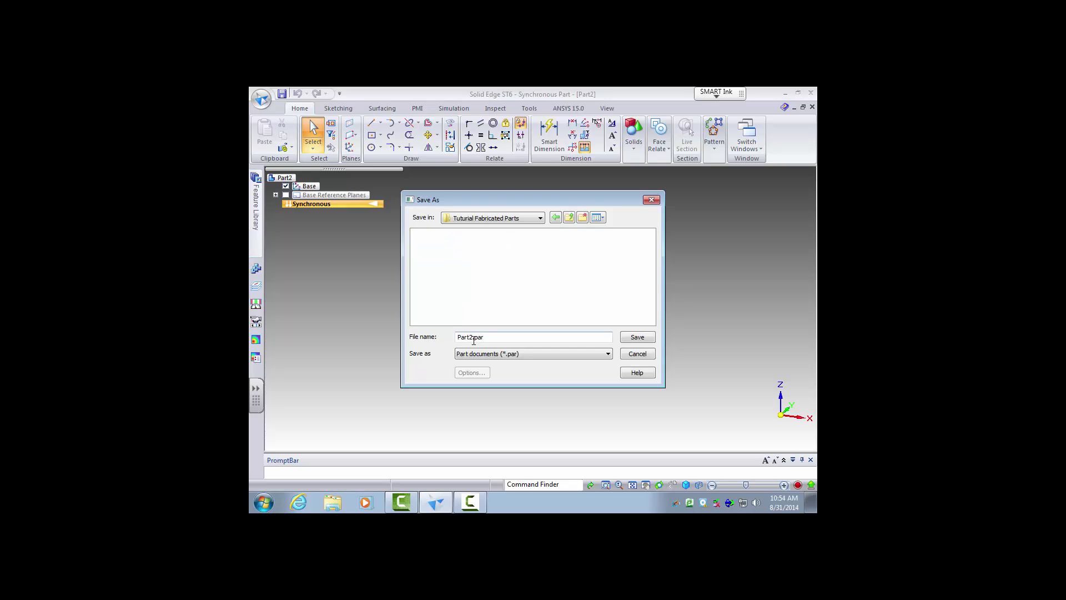
double_click(472, 336)
text(Archway)
click(637, 337)
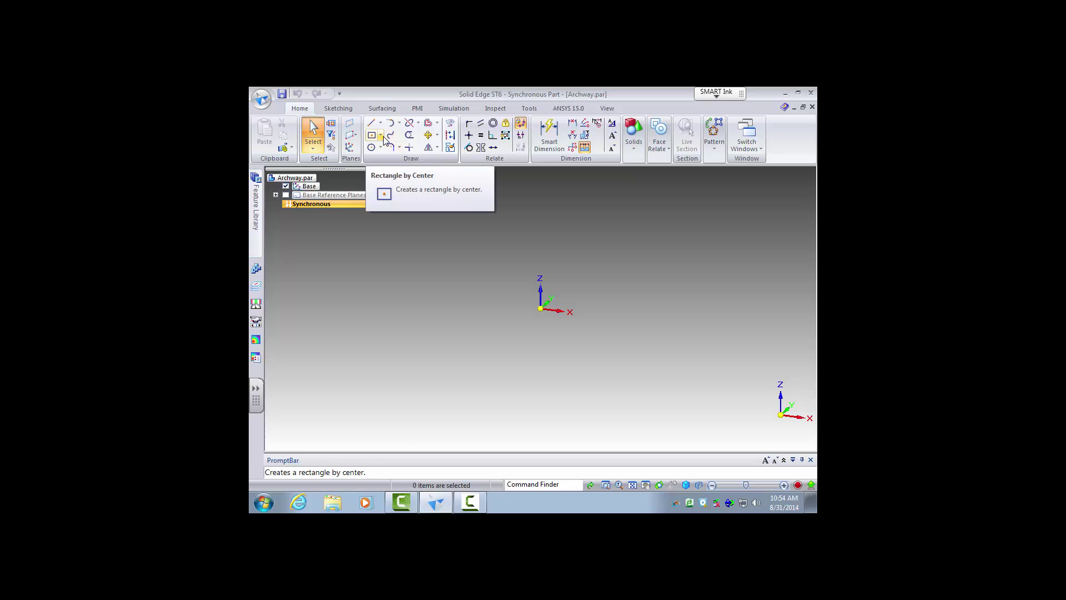
Start Rectangle by 3 Points with the base plane locked as the sketch plane
click(381, 137)
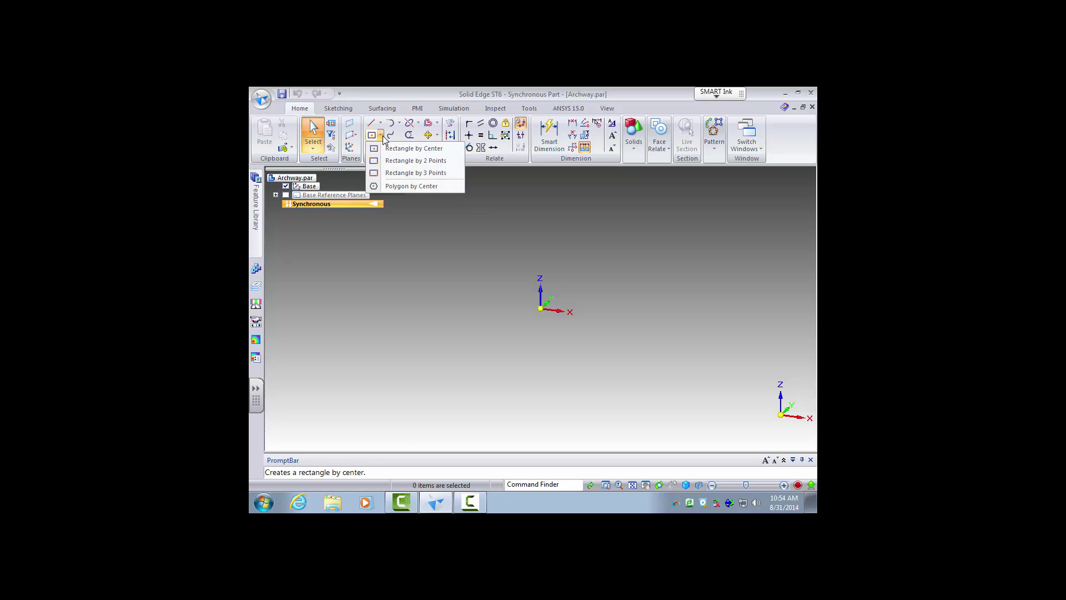
click(389, 173)
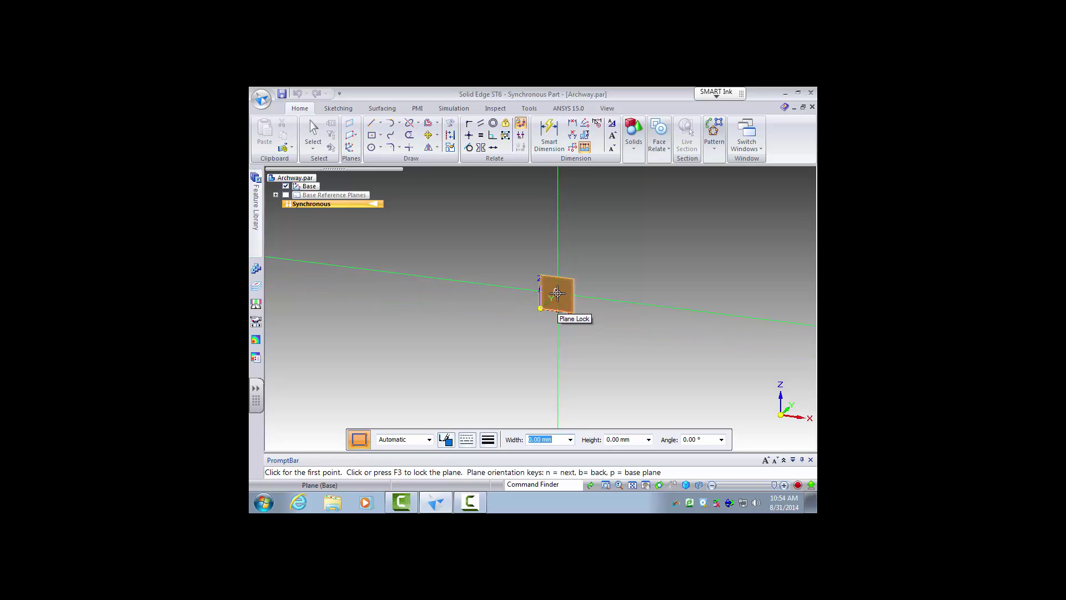
click(557, 294)
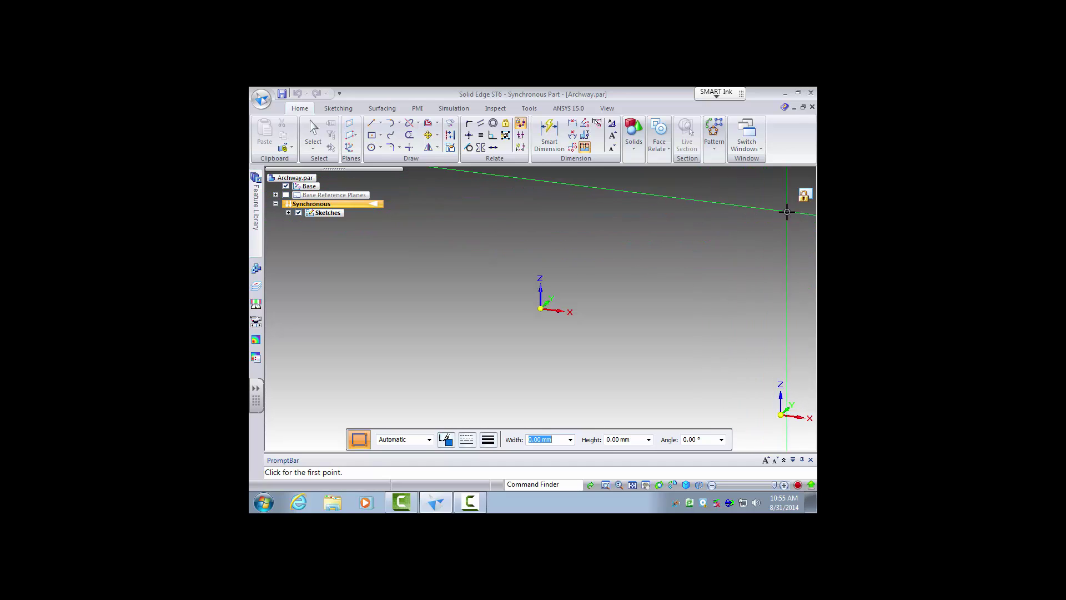
click(804, 195)
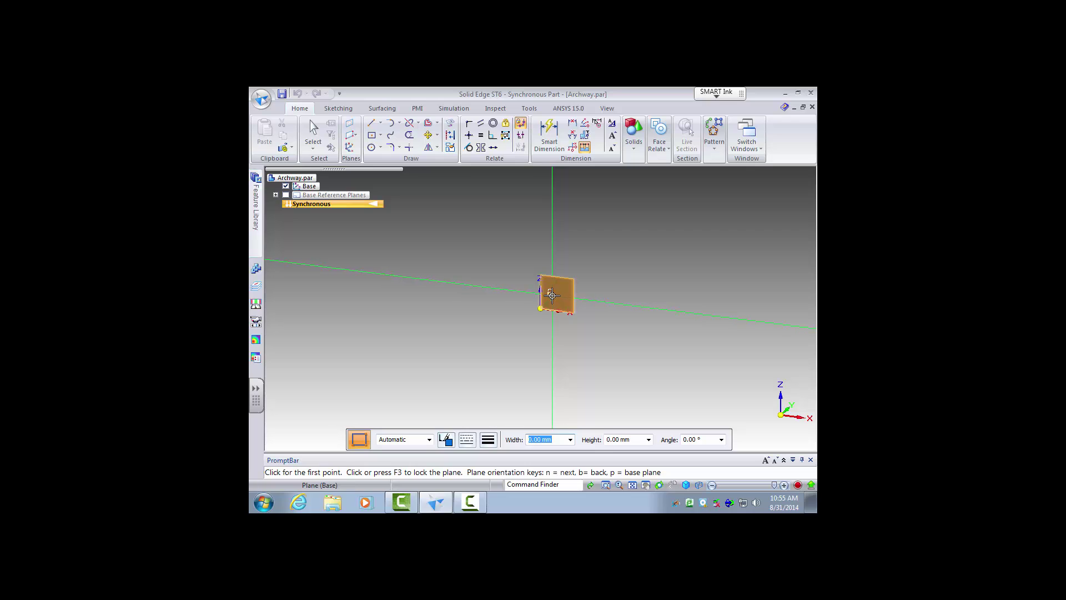
key(F3)
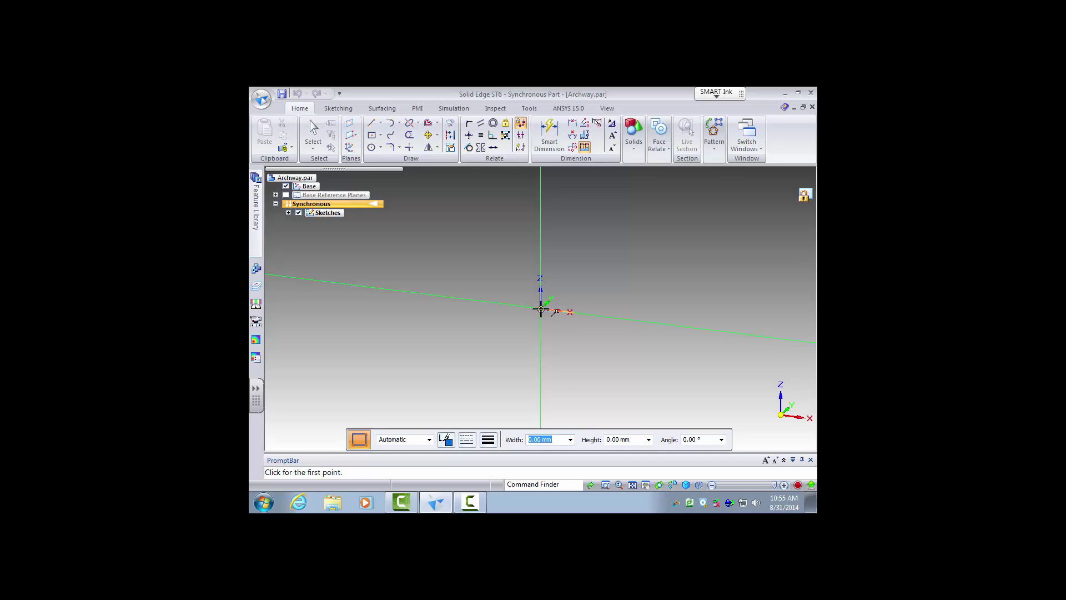
Draw a 100 mm wide, 50 mm high rectangle with its first corner at the origin
click(541, 309)
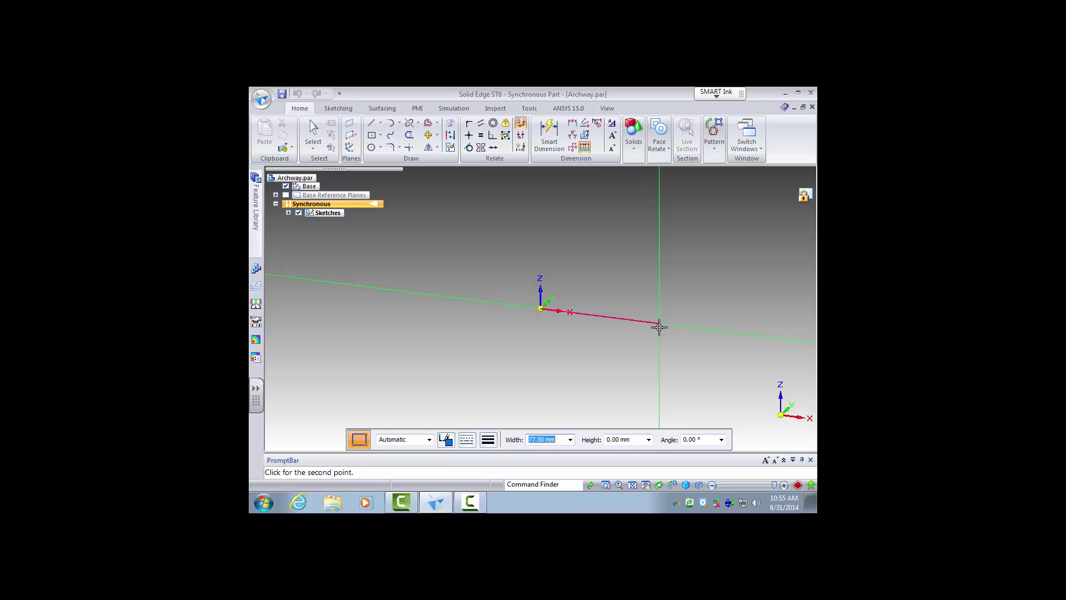
text(100)
key(Tab)
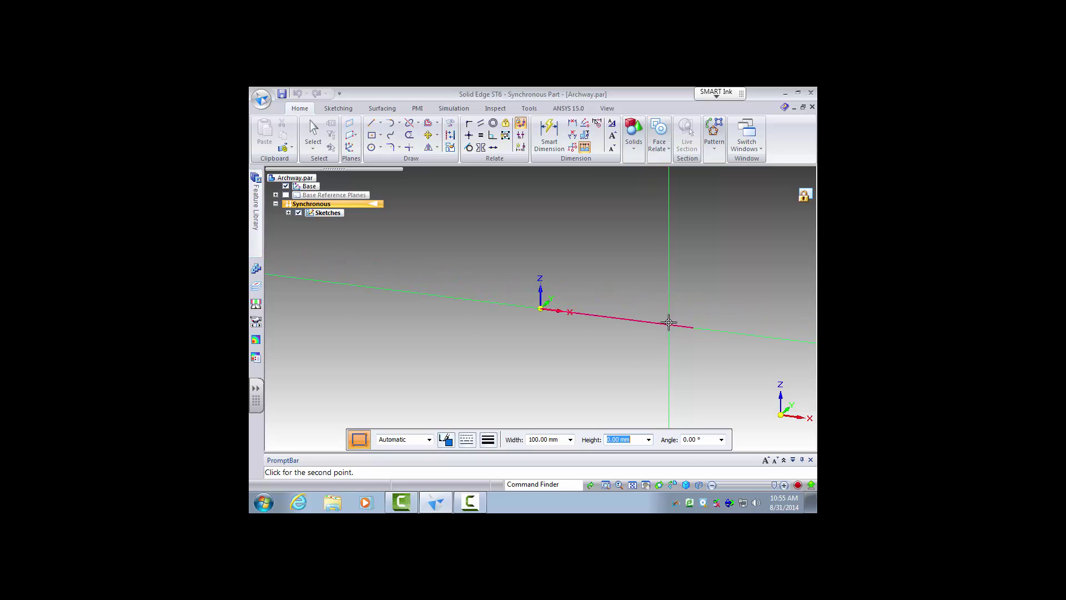
click(669, 322)
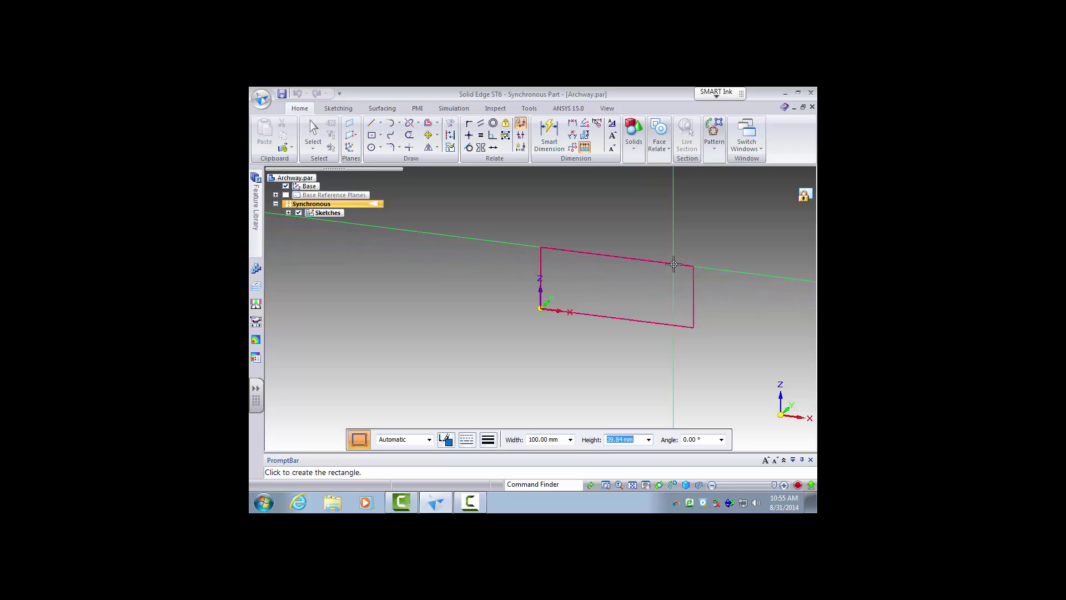
text(50)
key(Return)
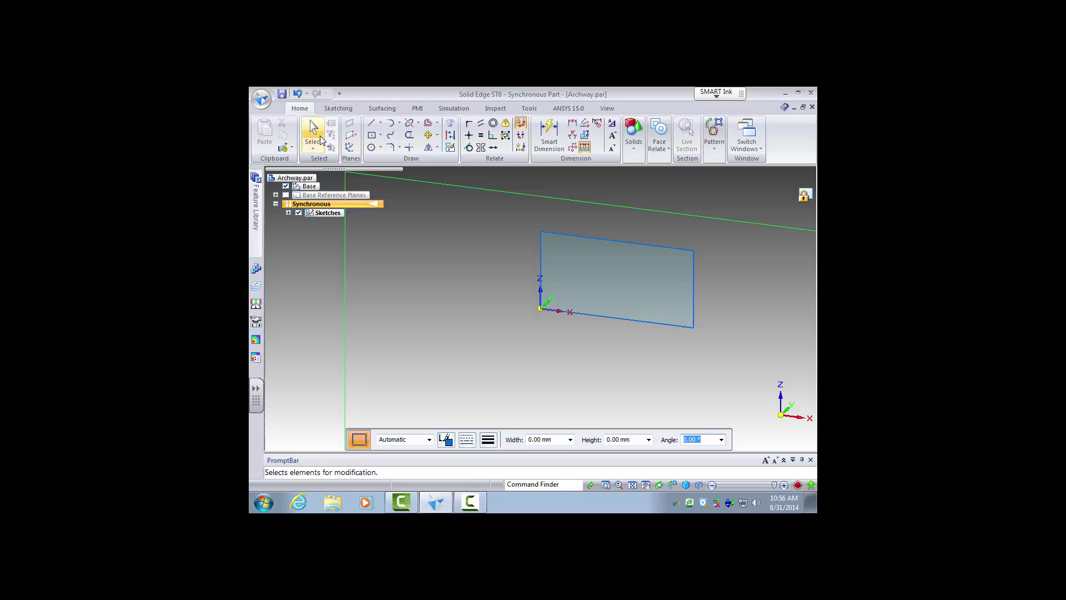
Select the rectangle region and extrude it 25 mm to create Protrusion 1
click(318, 137)
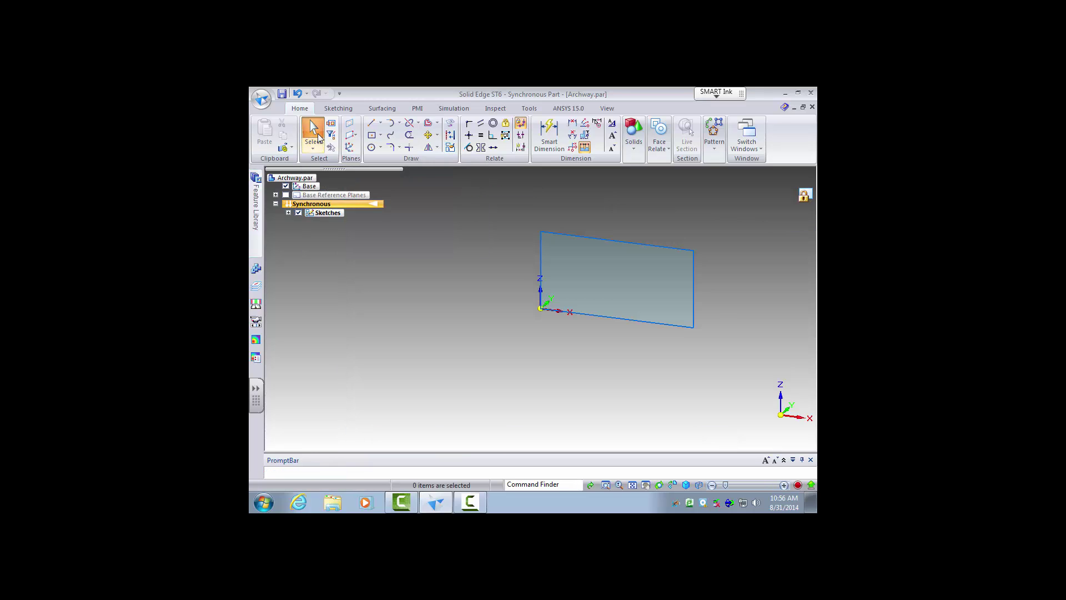
click(614, 295)
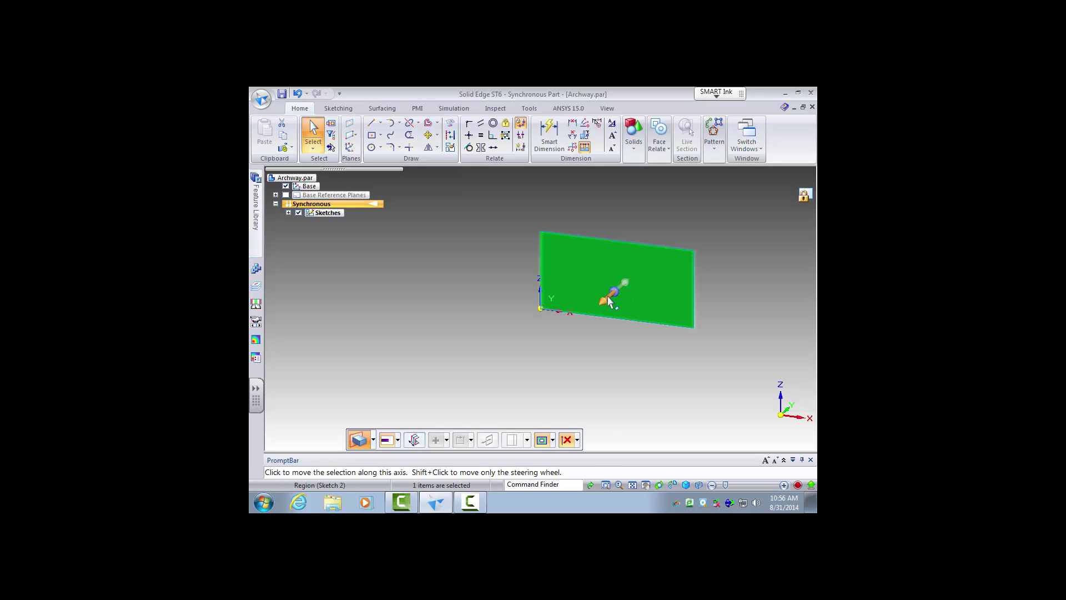
click(610, 300)
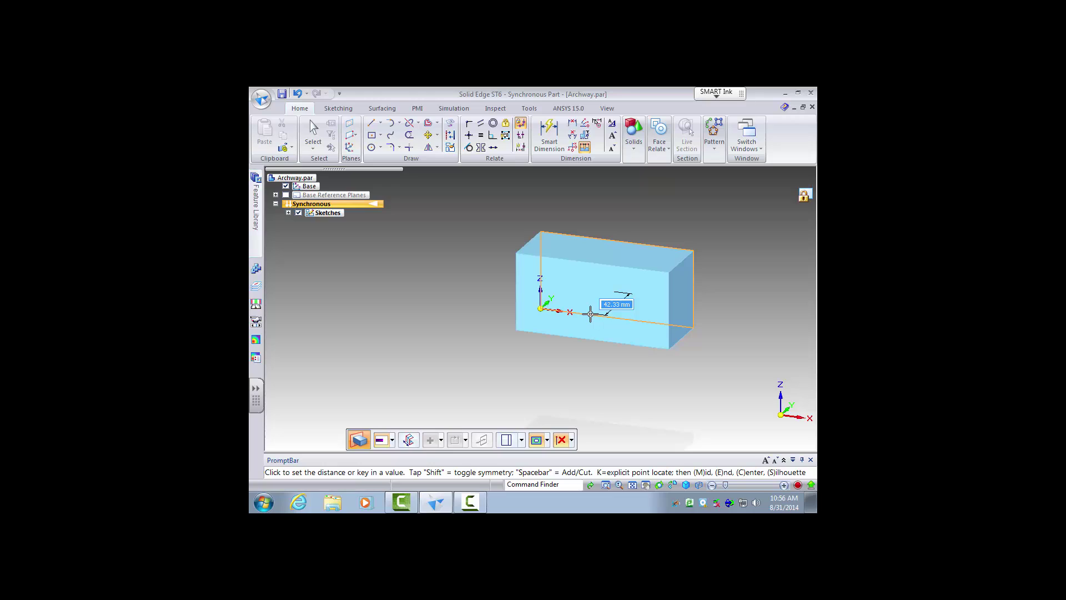
text(25)
key(Return)
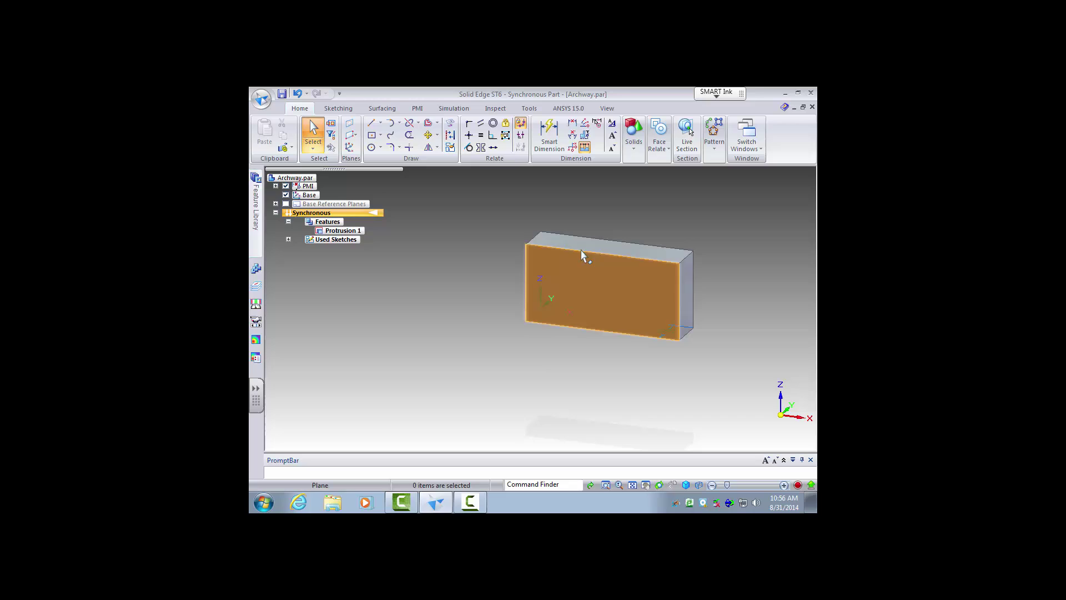
Start Circle by Center Point with the sketch plane locked to the block's front face
click(369, 149)
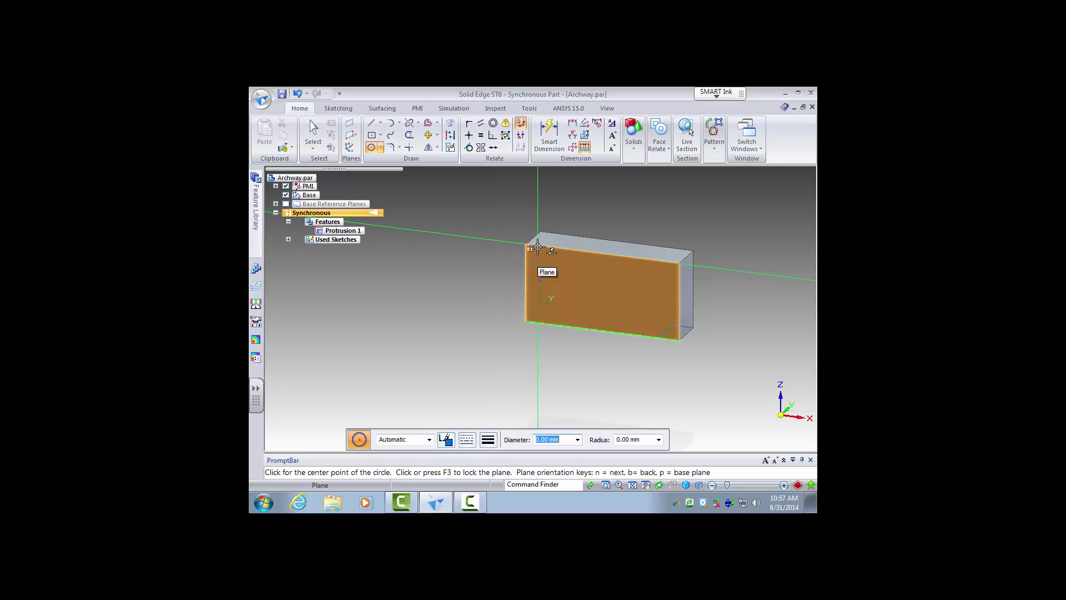
key(F3)
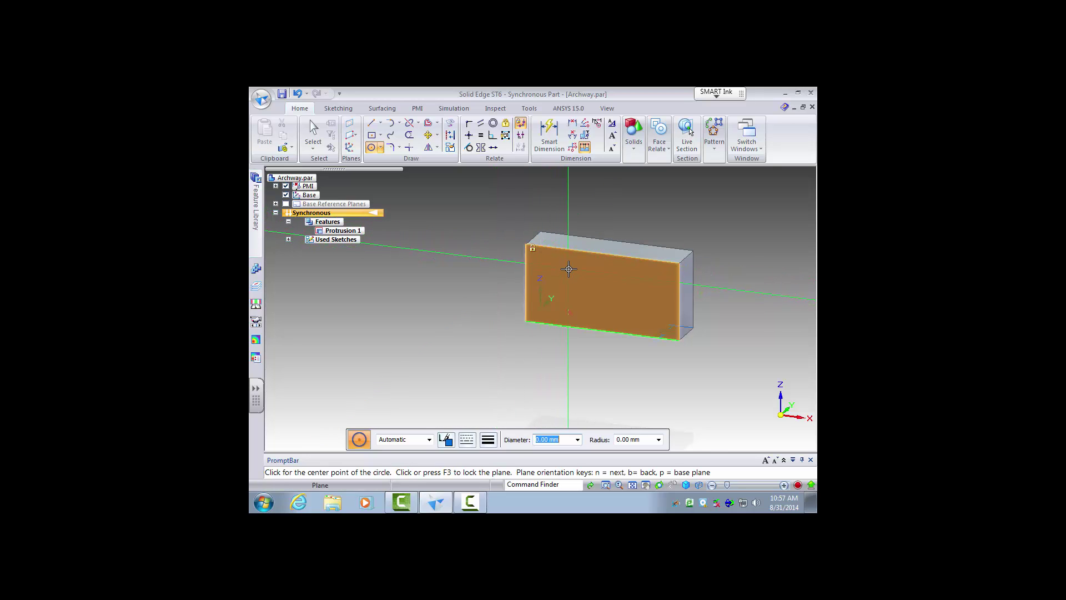
key(F3)
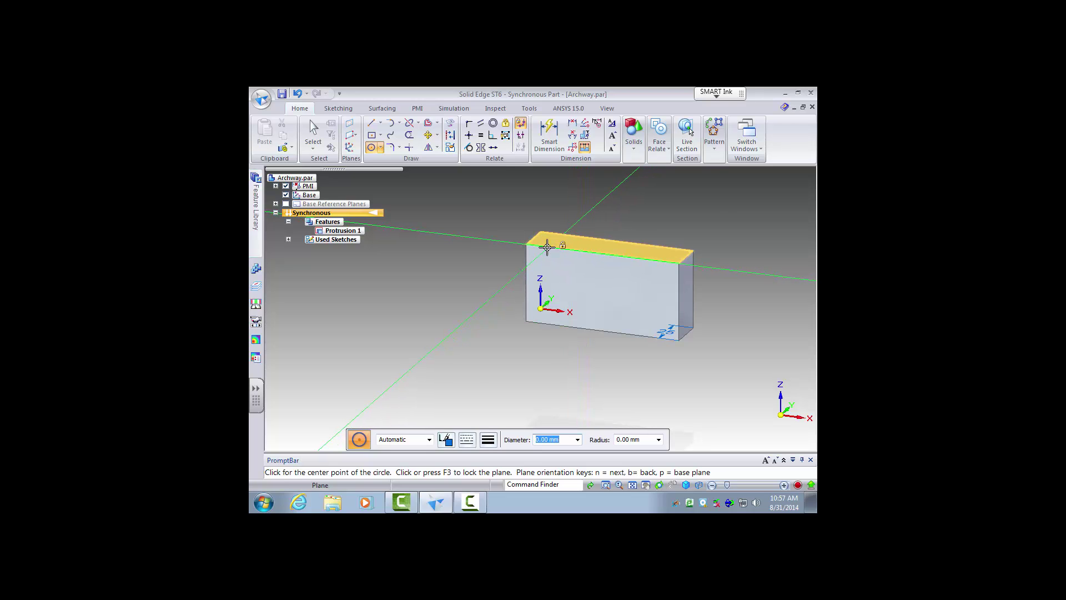
key(F3)
key(F3)
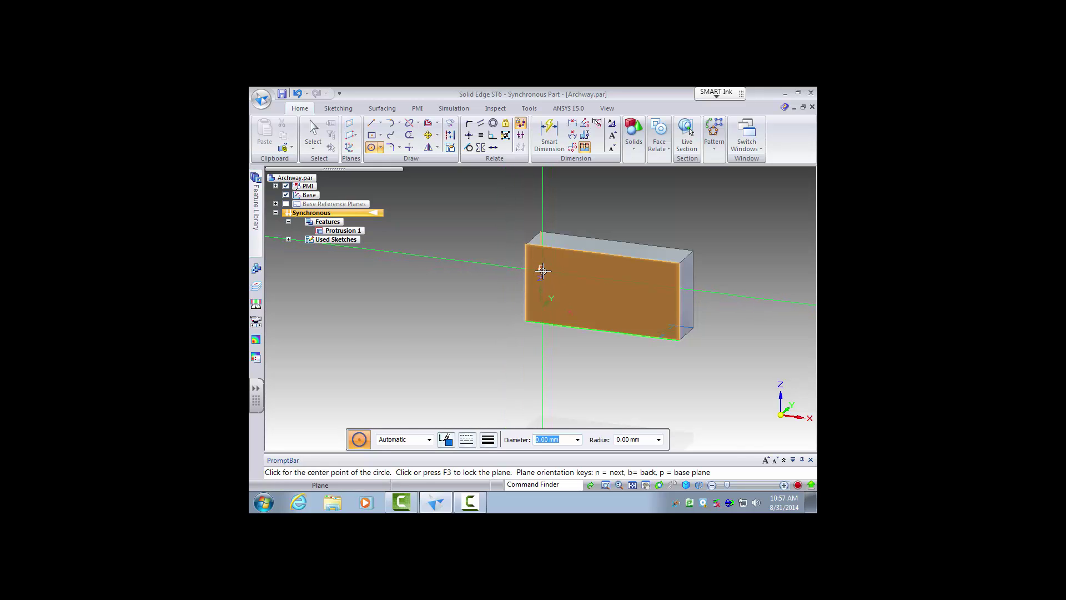
key(F3)
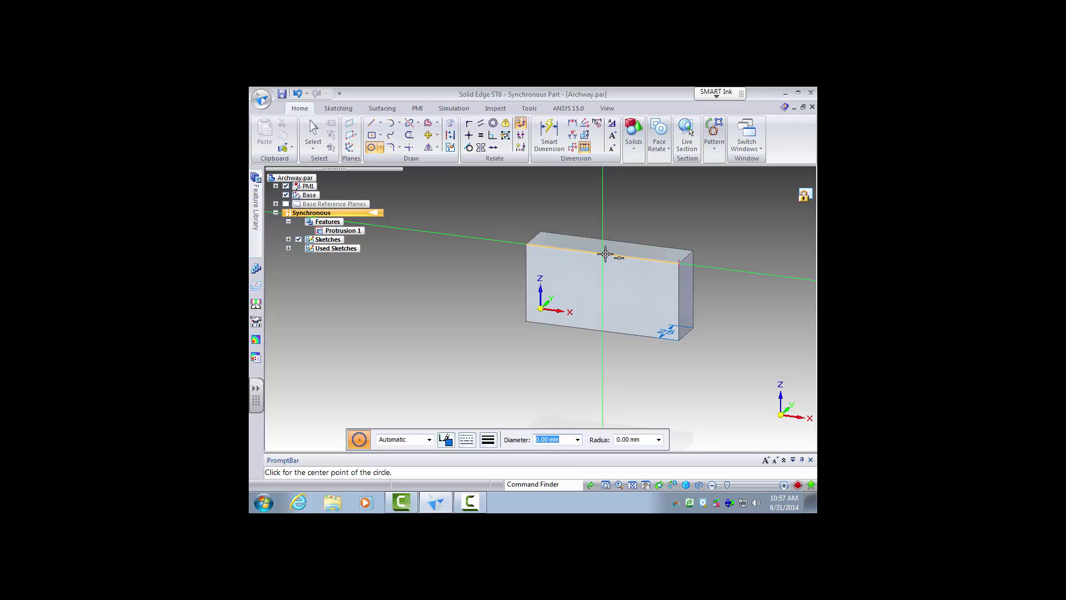
Draw a 50 mm diameter circle centred at the midpoint of the block's top edge
click(604, 254)
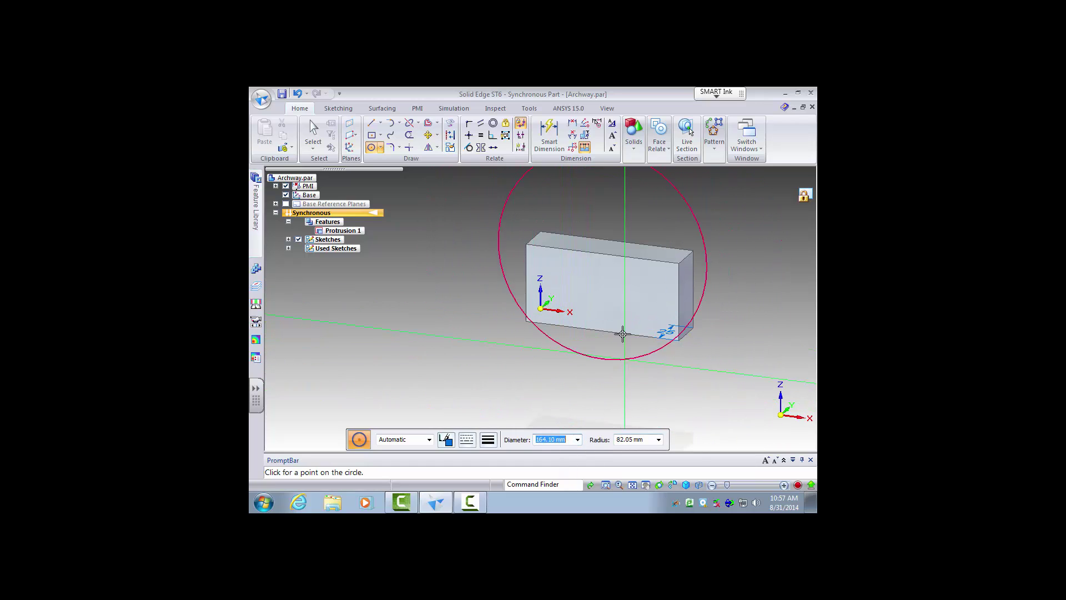
text(50)
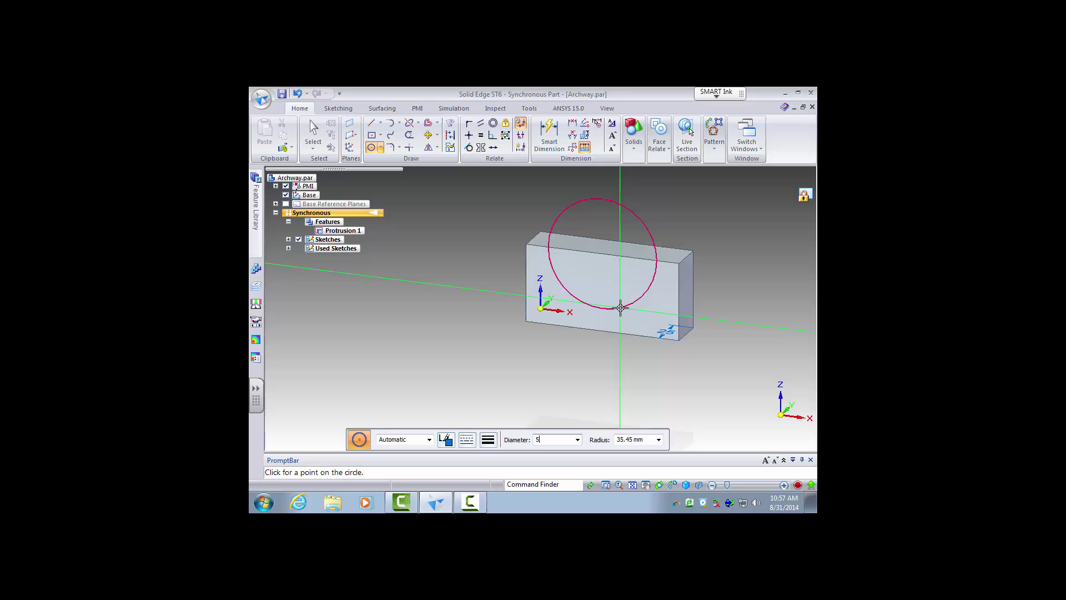
click(620, 308)
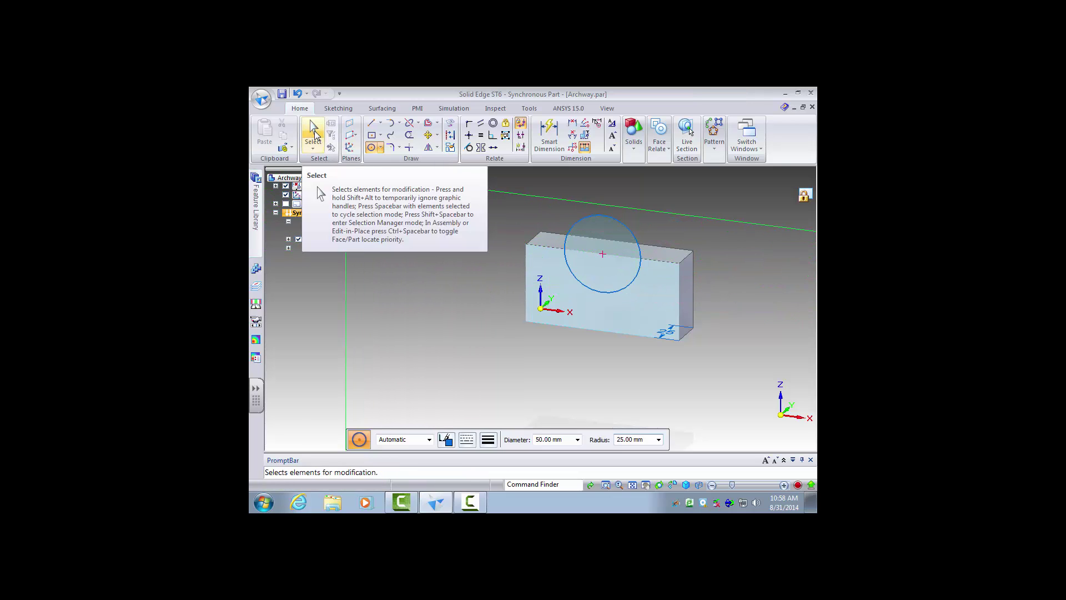
Cut the circle region inside the block through it, creating the semicircular Cutout 1
click(319, 137)
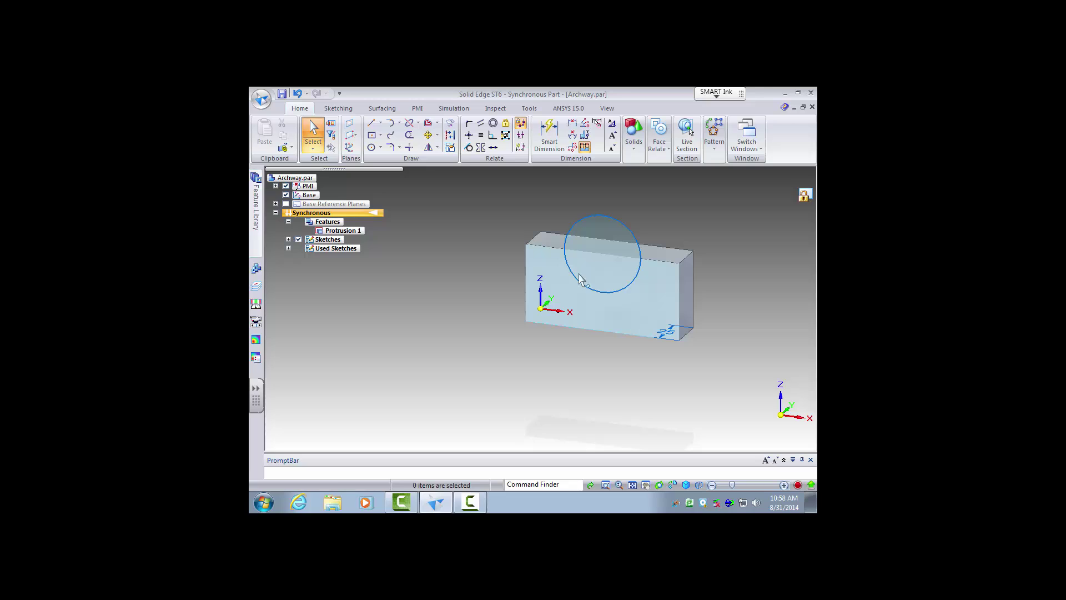
click(611, 277)
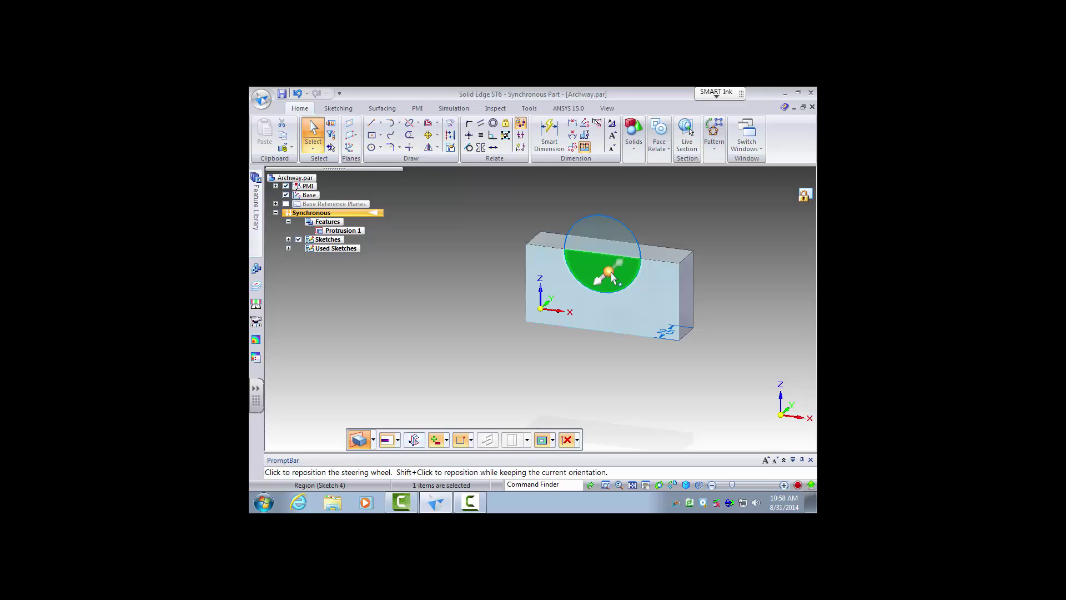
click(618, 270)
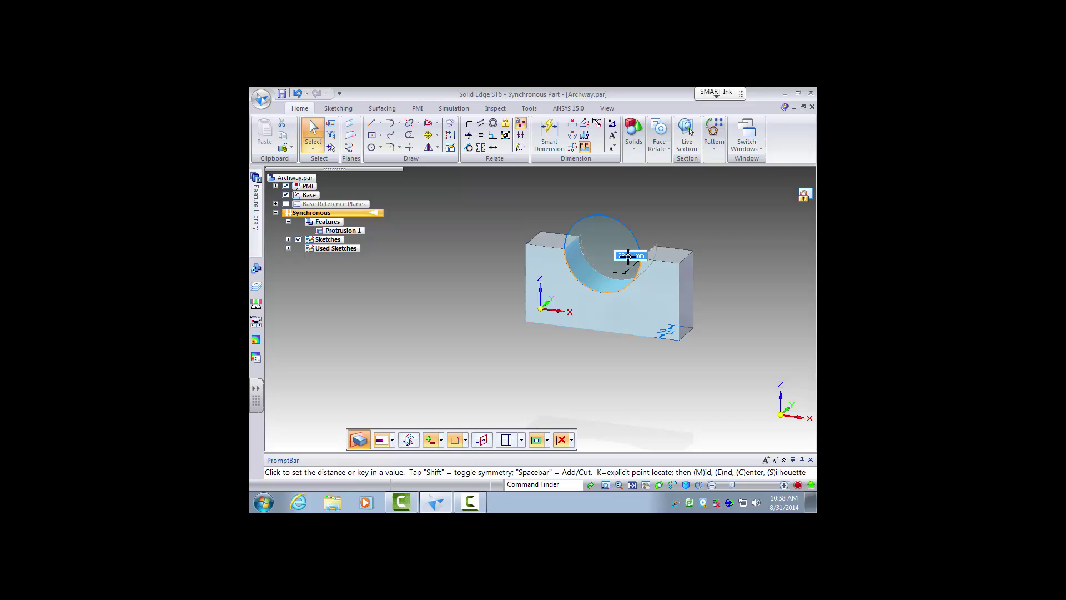
click(651, 244)
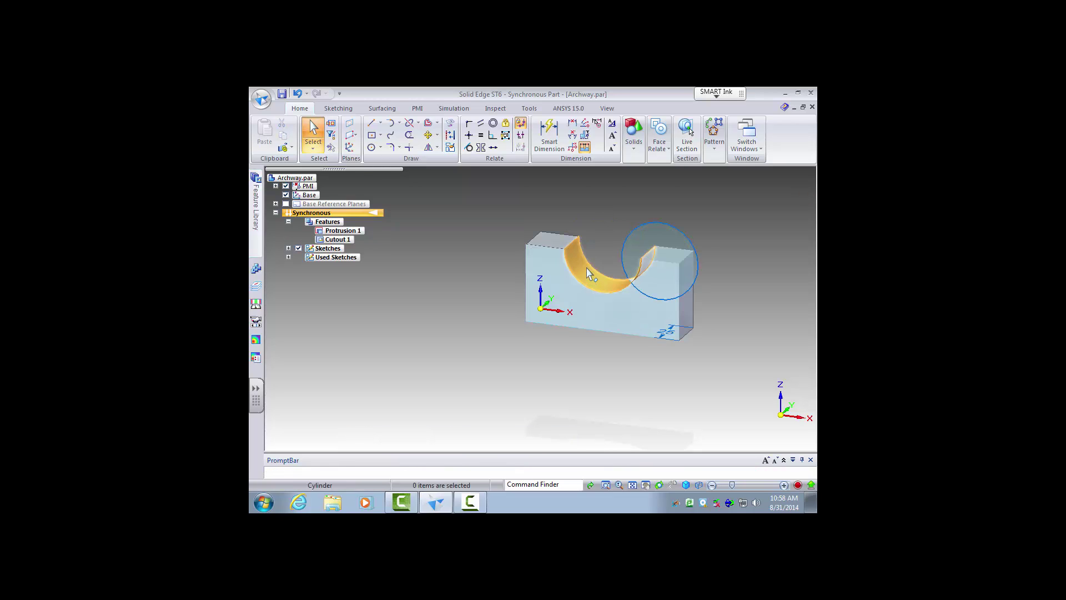
Delete the leftover circle sketch
click(633, 240)
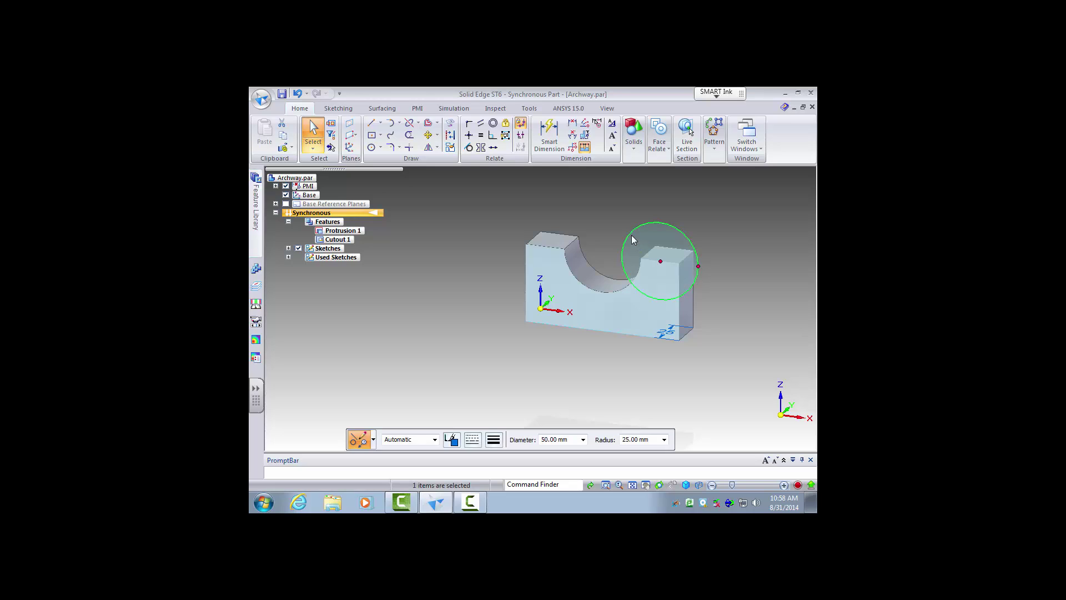
key(Tab)
key(Delete)
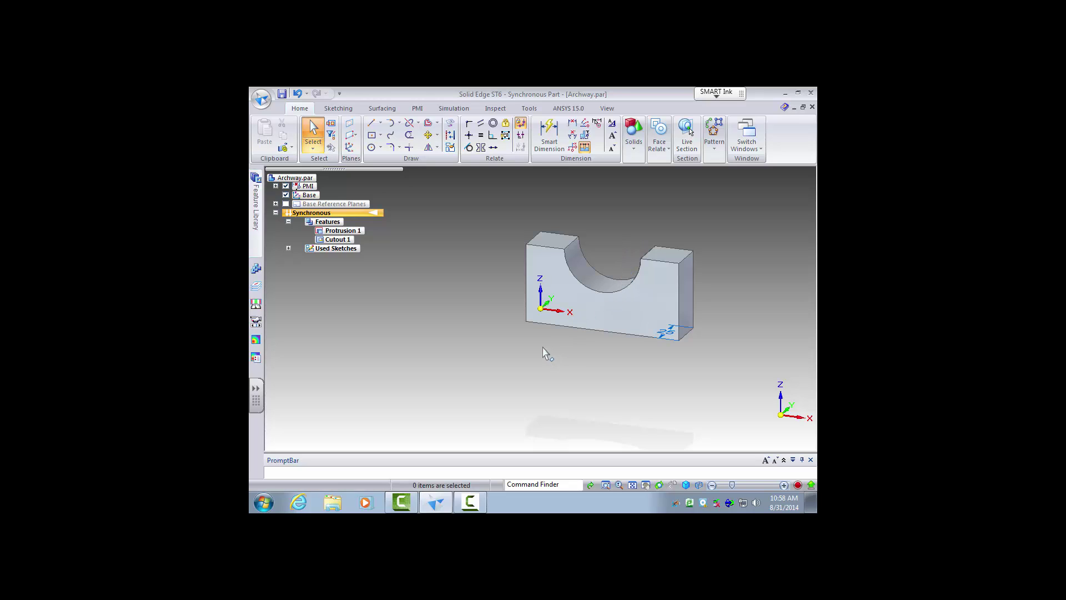
Save Archway.par from the Quick Access Toolbar
click(281, 94)
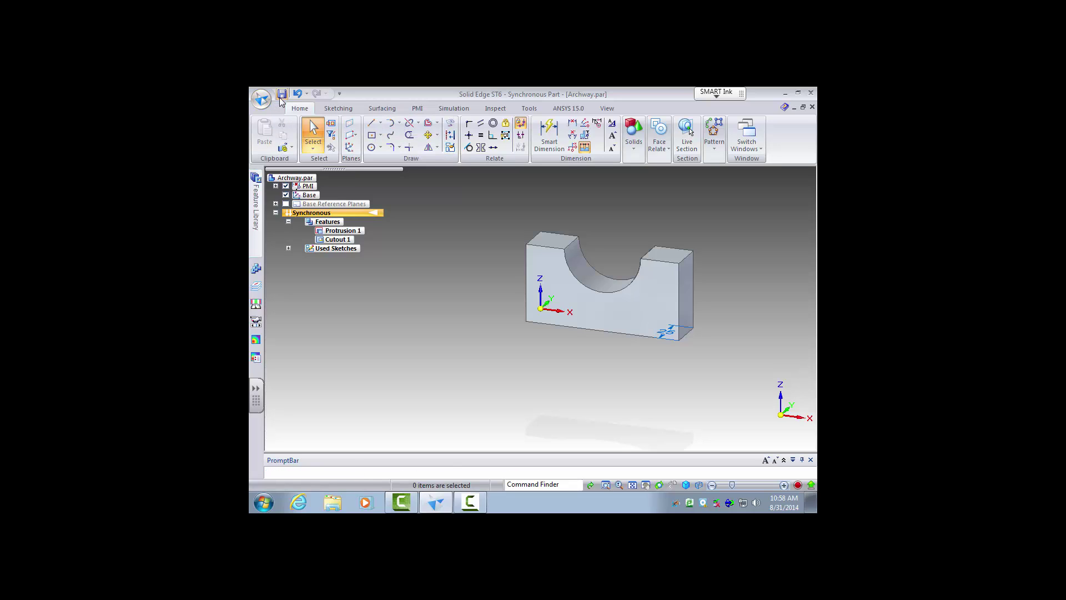